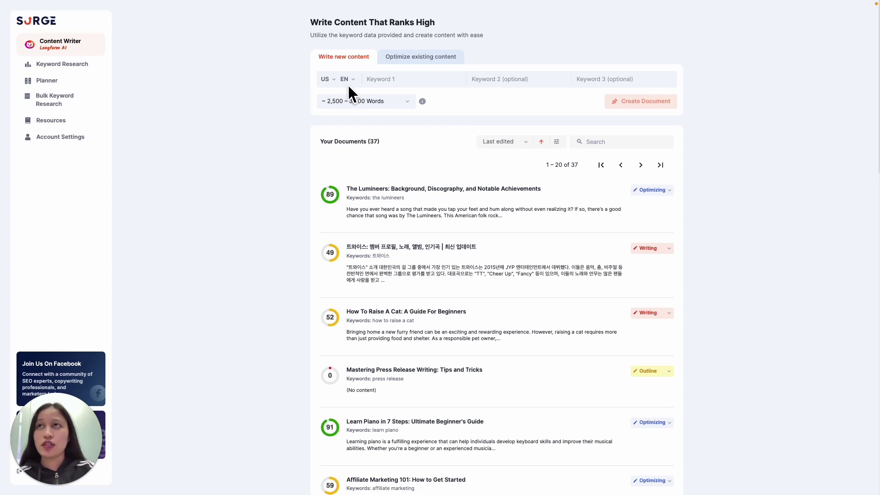
Search the location list and set the new content location to Germany.
{"action": "left_click", "coordinate": [329, 79]}
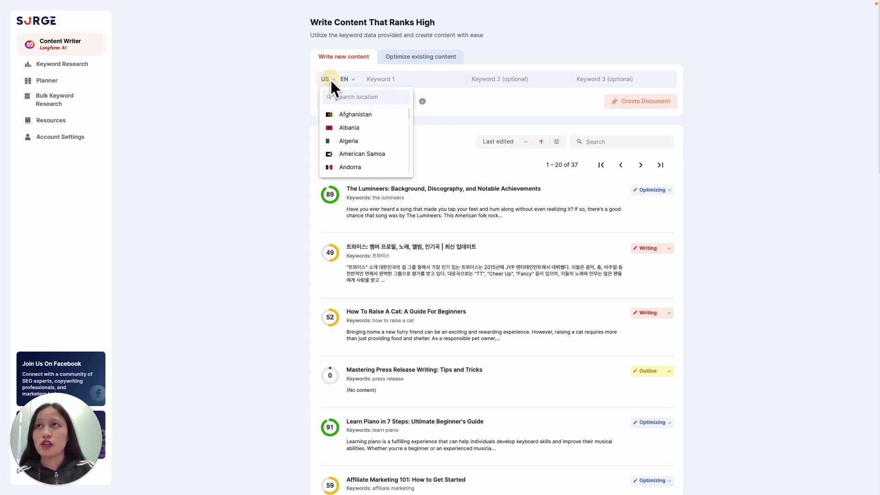
{"action": "left_click", "coordinate": [342, 95]}
{"action": "type", "text": "ger"}
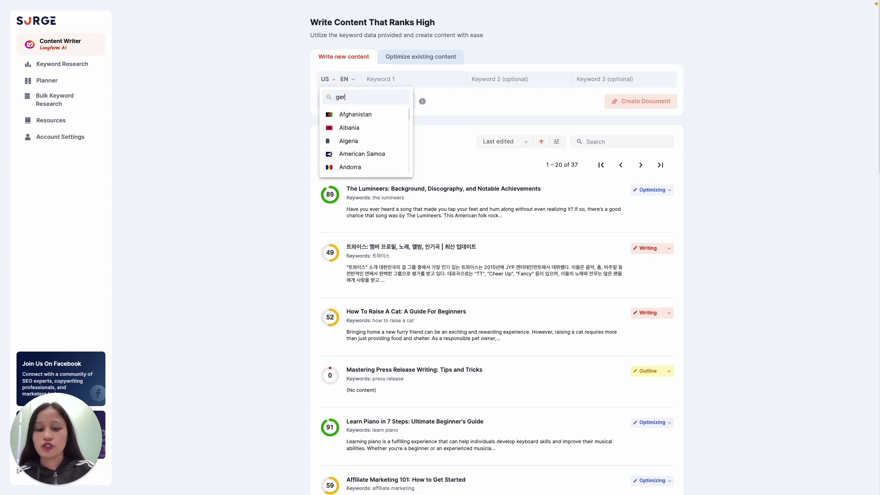
{"action": "type", "text": "many"}
{"action": "left_click", "coordinate": [348, 115]}
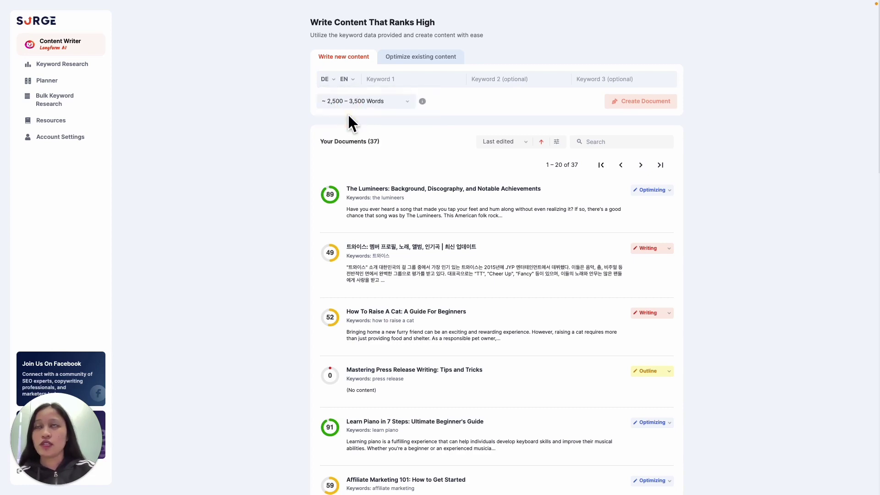
Set the content language to German, then switch to Optimize existing content.
{"action": "left_click", "coordinate": [352, 82]}
{"action": "left_click", "coordinate": [361, 100]}
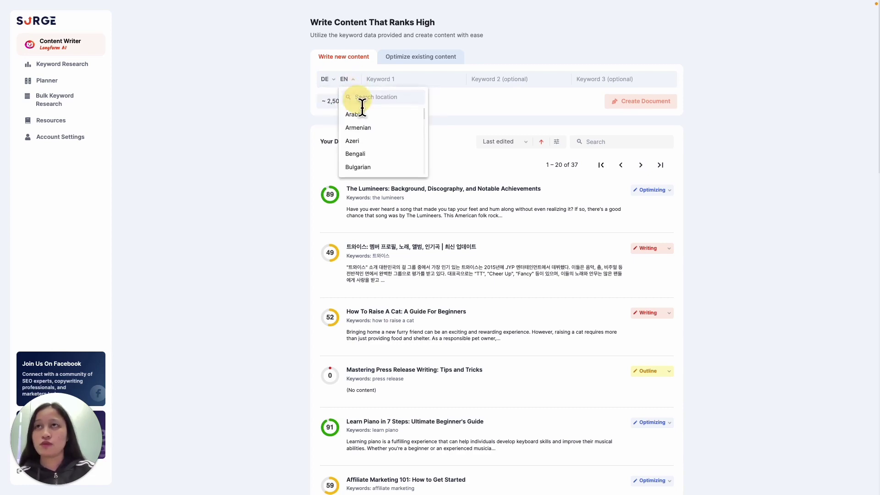
{"action": "type", "text": "german"}
{"action": "left_click", "coordinate": [356, 115]}
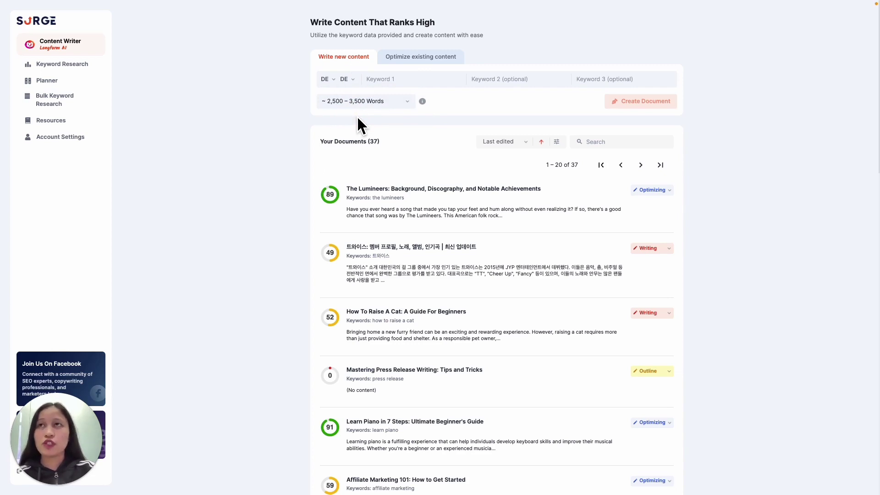
{"action": "left_click", "coordinate": [414, 61]}
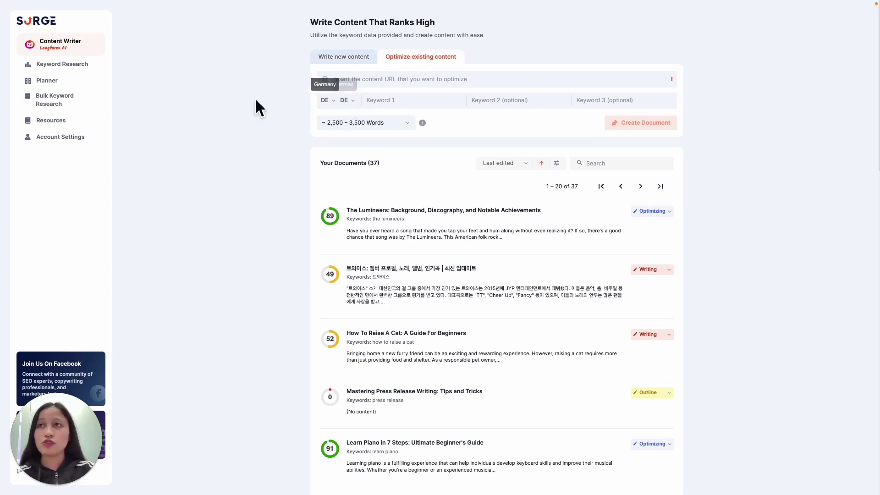
On the Keyword Research page, choose France as the country and French as the language.
{"action": "left_click", "coordinate": [92, 72]}
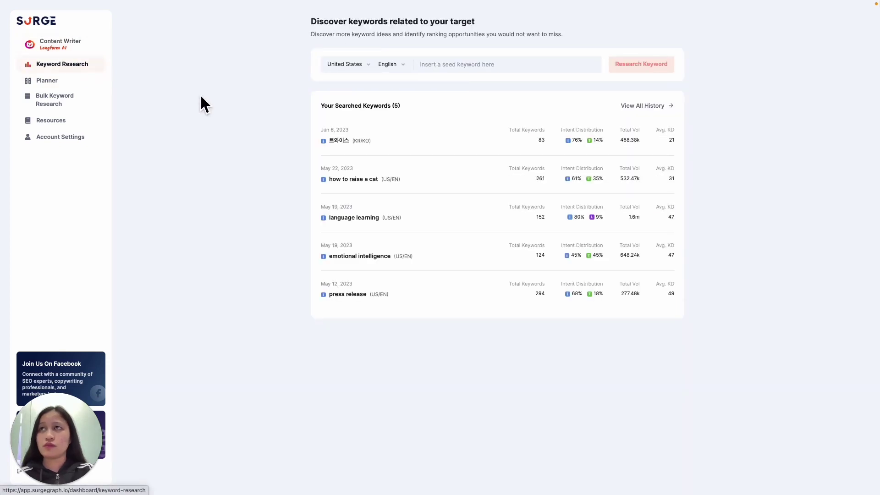
{"action": "left_click", "coordinate": [347, 63]}
{"action": "type", "text": "france"}
{"action": "left_click", "coordinate": [361, 104]}
{"action": "left_click", "coordinate": [384, 64]}
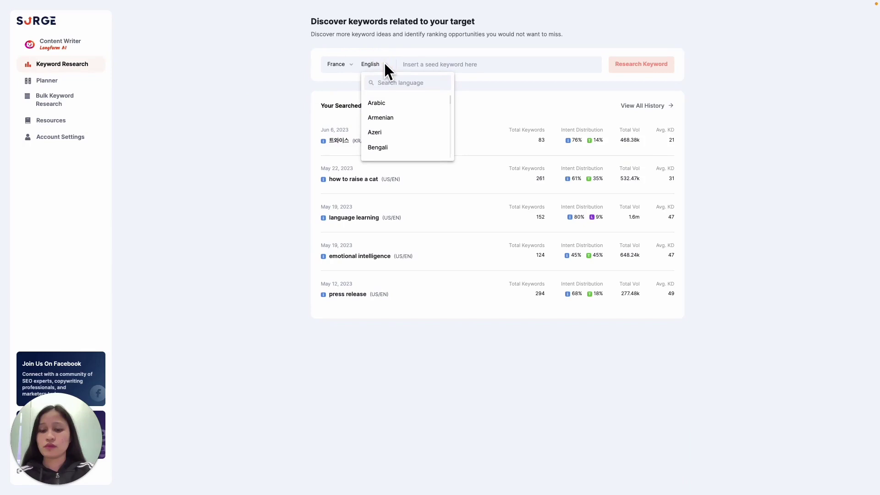
{"action": "type", "text": "french"}
{"action": "left_click", "coordinate": [402, 103]}
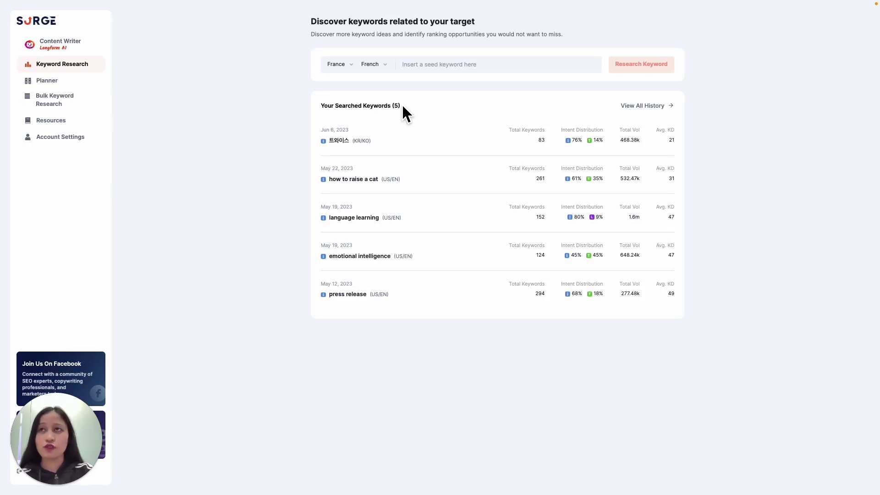
In Account Settings' Default Search Settings, save Location Malaysia and Language Malay.
{"action": "left_click", "coordinate": [83, 142]}
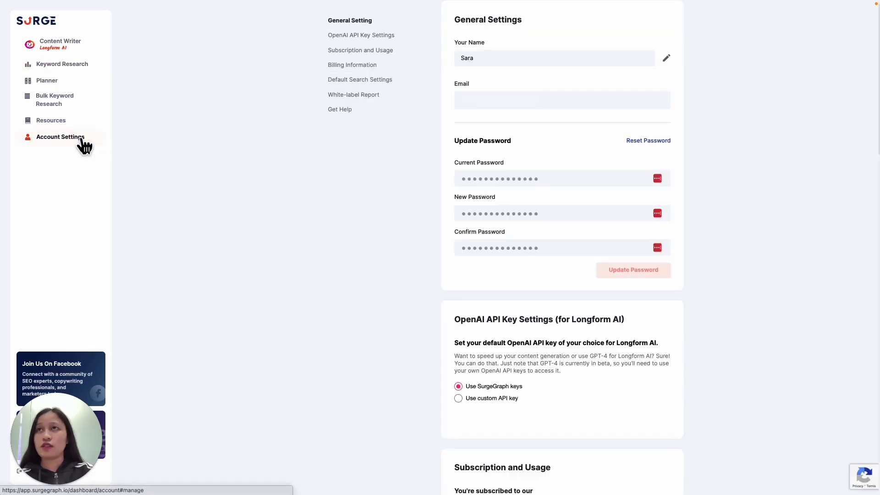
{"action": "left_click", "coordinate": [361, 85]}
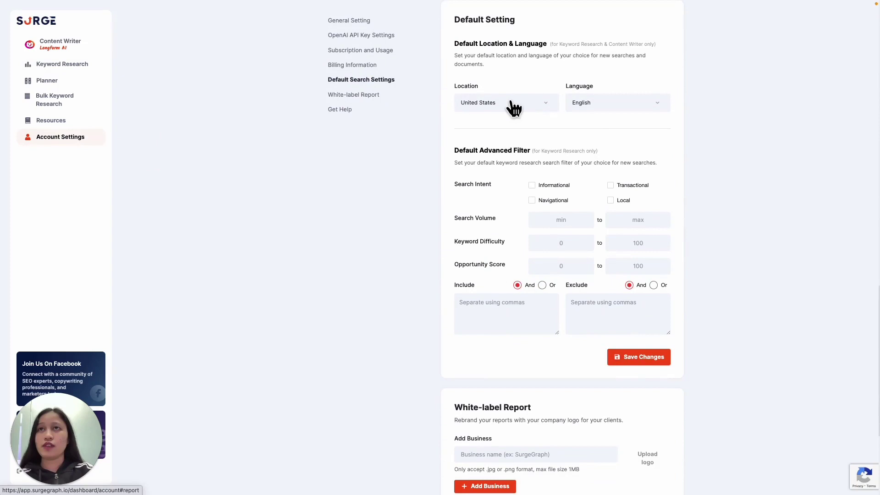
{"action": "left_click", "coordinate": [514, 104]}
{"action": "type", "text": "malay"}
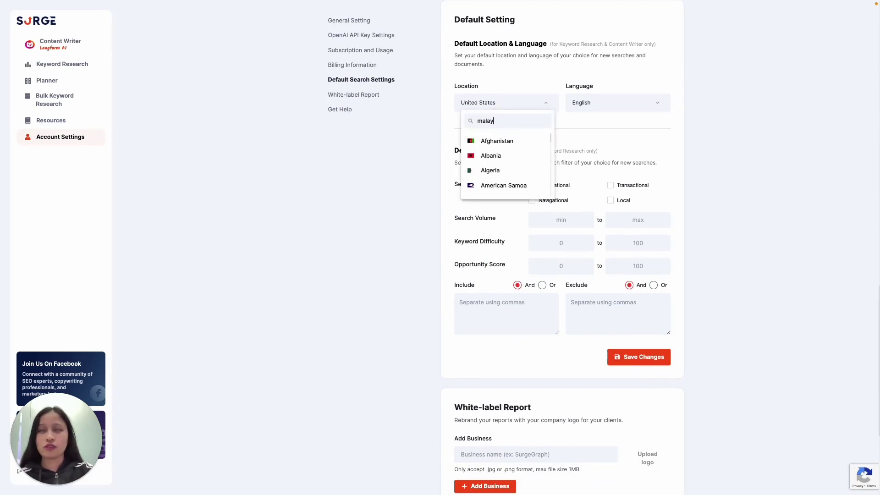
{"action": "type", "text": "sia"}
{"action": "left_click", "coordinate": [506, 140]}
{"action": "left_click", "coordinate": [613, 102]}
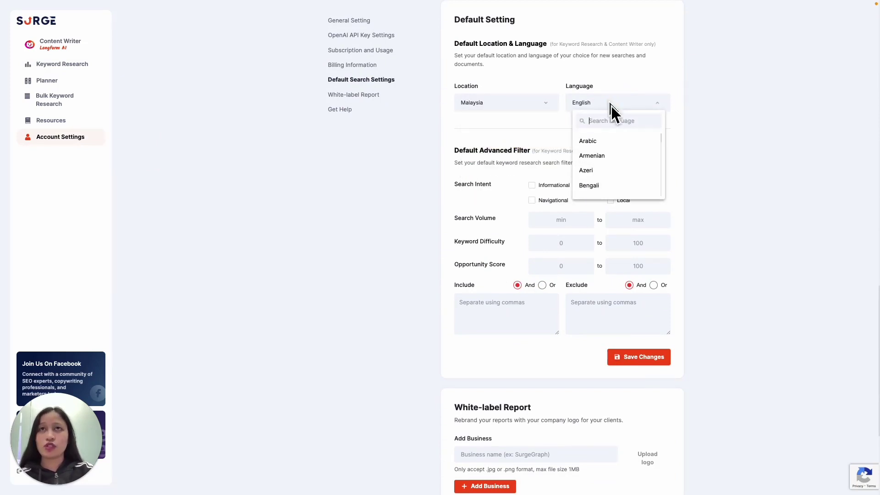
{"action": "type", "text": "malay"}
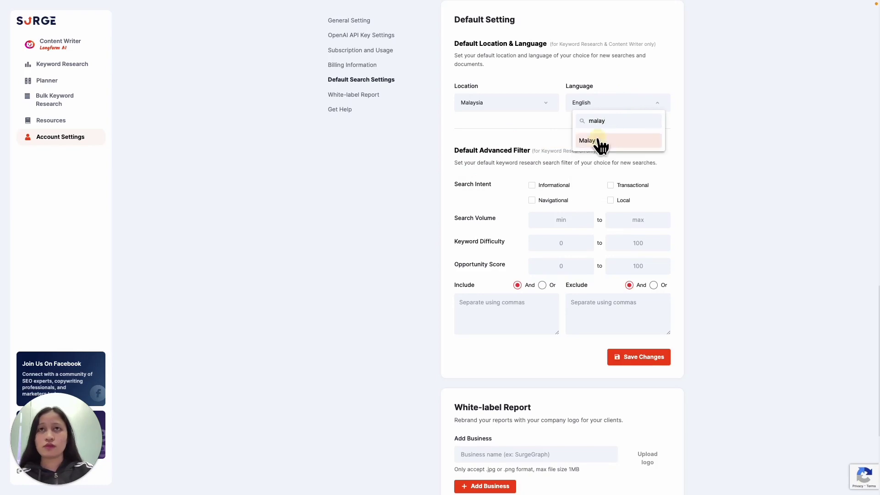
{"action": "left_click", "coordinate": [599, 141]}
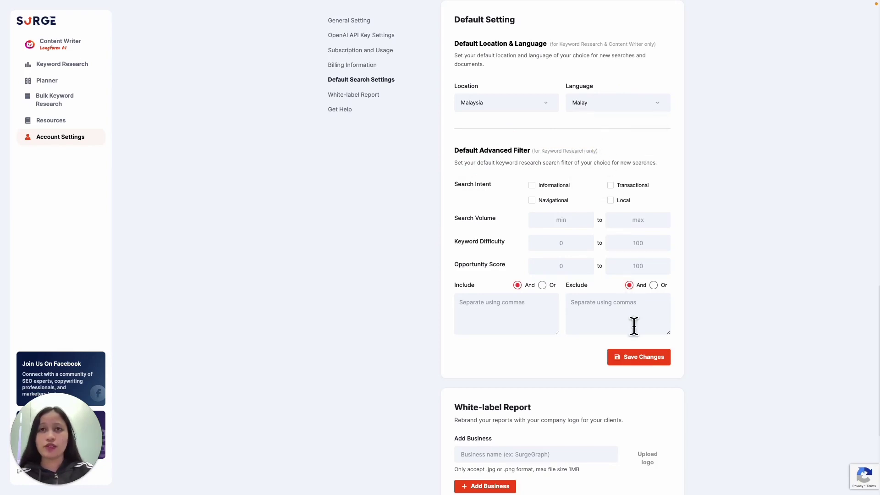
{"action": "left_click", "coordinate": [637, 363]}
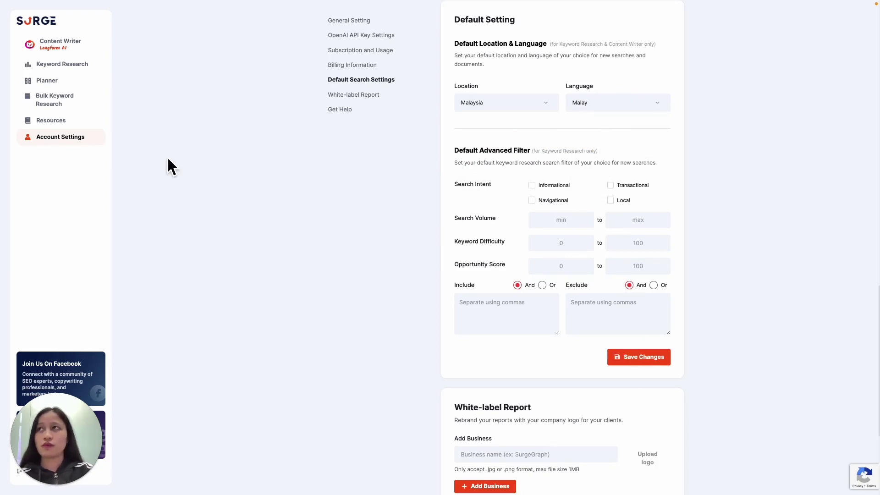
Go back to Content Writer to confirm the MY location and MS language defaults.
{"action": "left_click", "coordinate": [71, 56]}
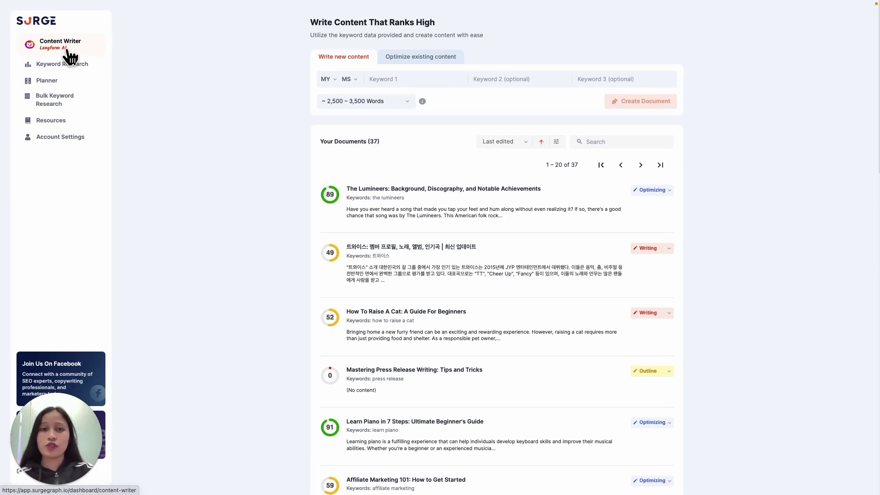